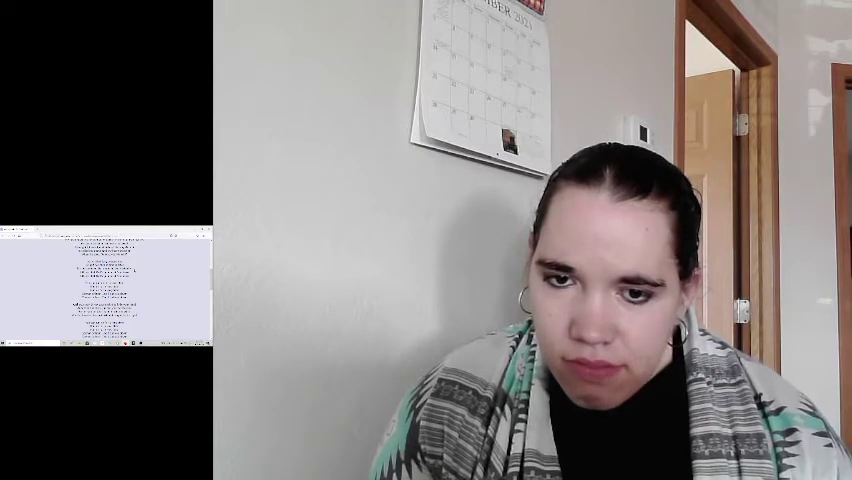
pyautogui.scroll(-3, 105, 285)
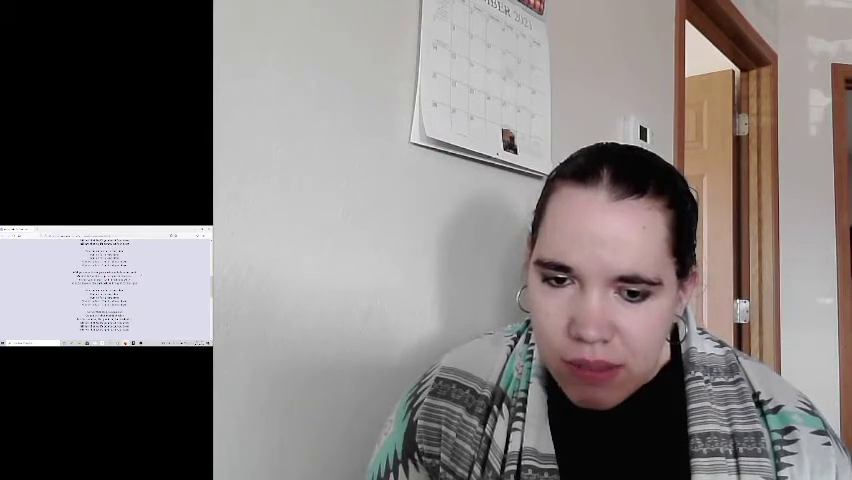
pyautogui.scroll(-3, 105, 290)
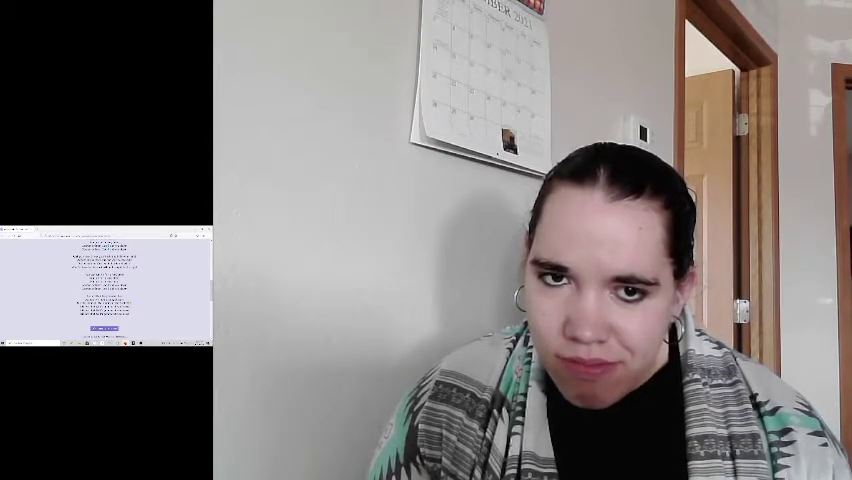
# Select the address bar to leave AZLyrics for the song's Songfacts page
pyautogui.hotkey('ctrl', 'l')
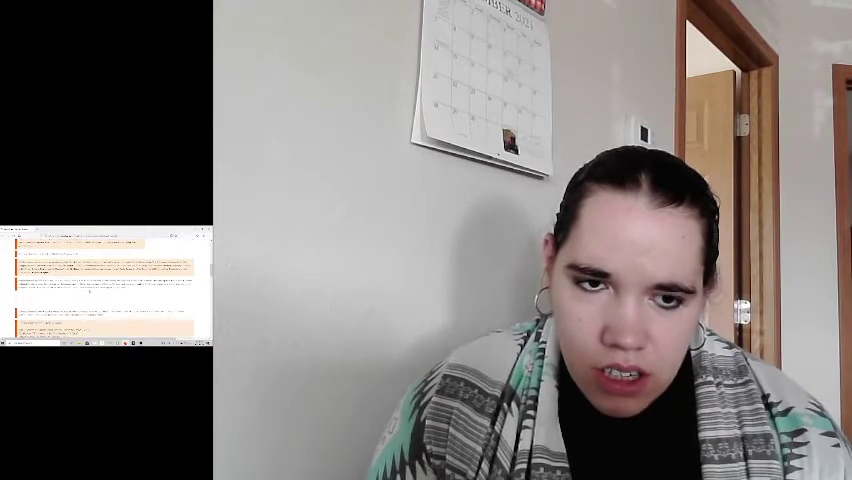
pyautogui.scroll(-3, 105, 290)
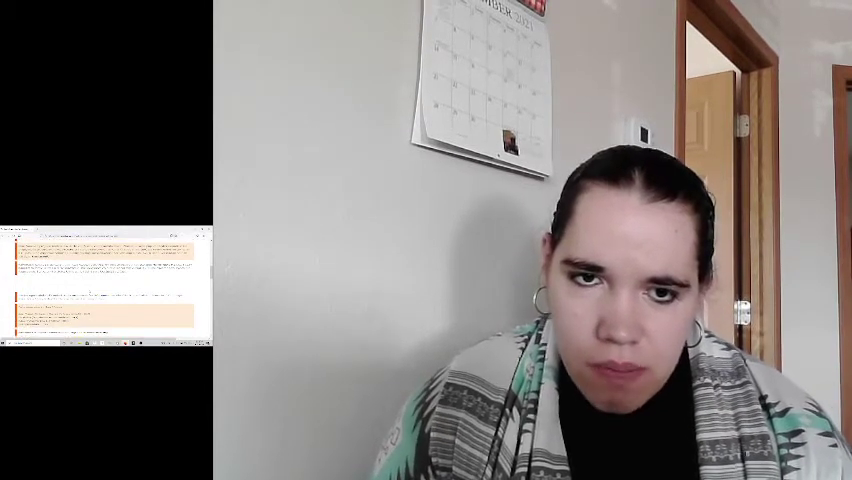